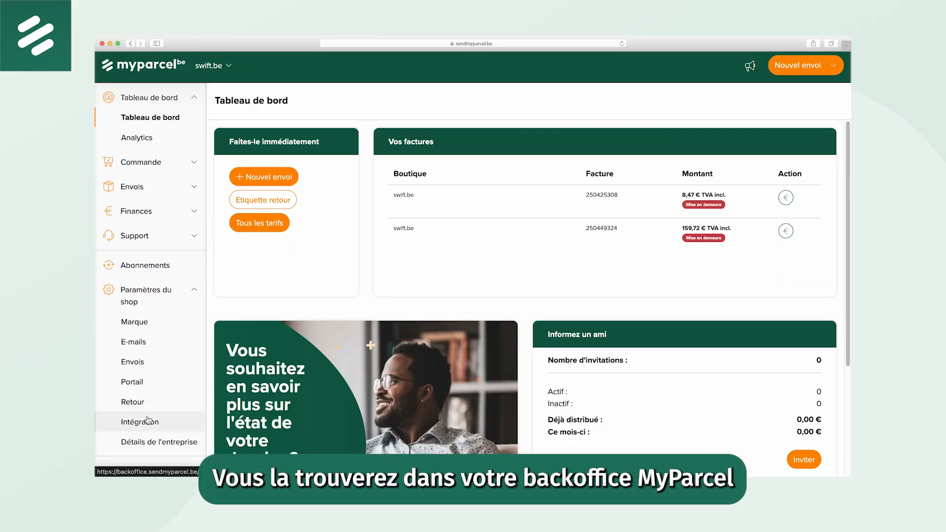
# Copy the API key from the MyParcel backoffice integration settings, paste it into the WooCommerce MyParcel plugin's API key field and save it
pyautogui.click(148, 421)
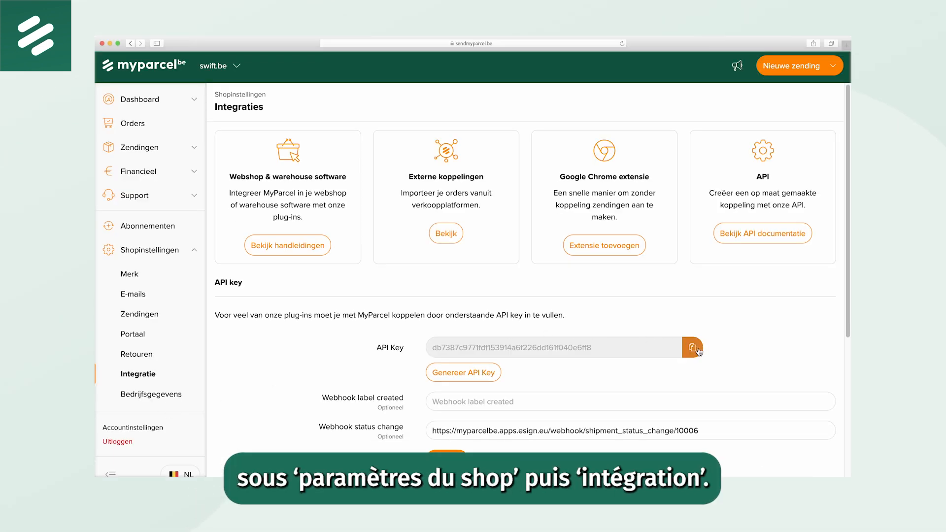
pyautogui.click(699, 350)
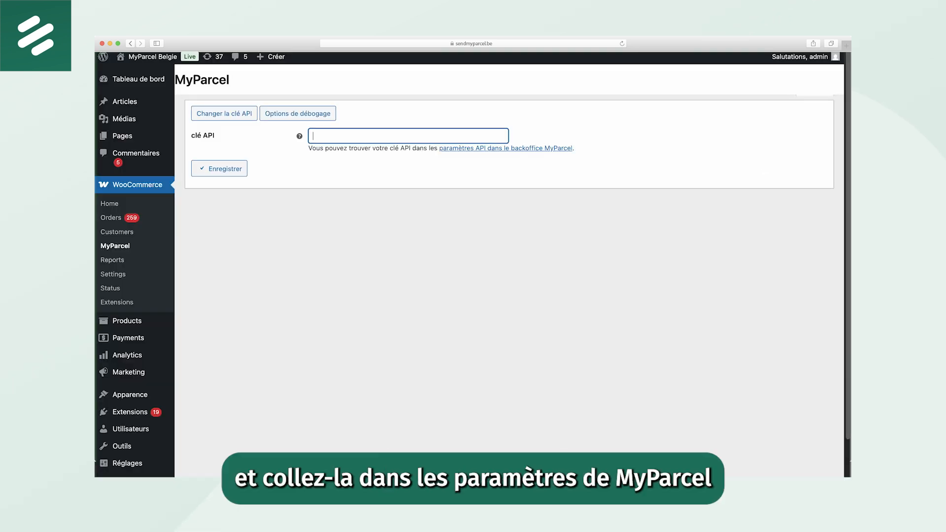
pyautogui.click(332, 137)
pyautogui.press('super+v')
pyautogui.click(205, 168)
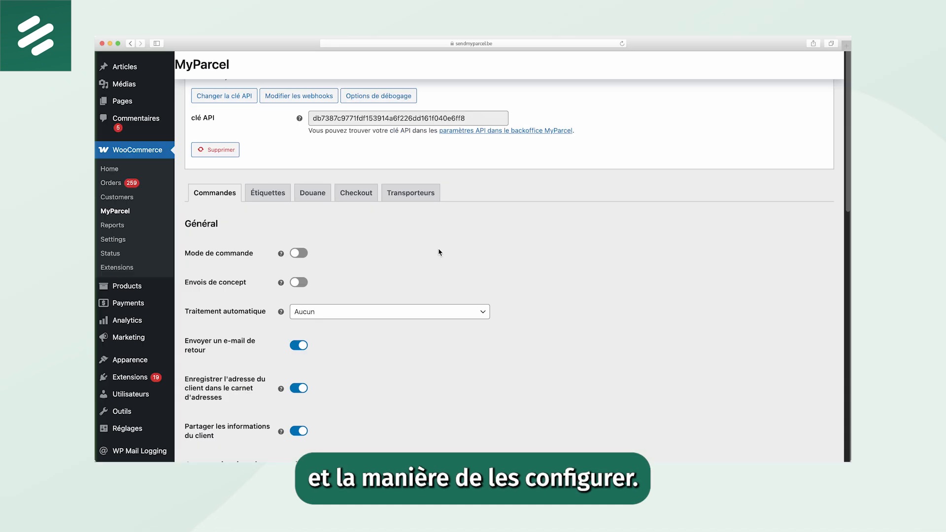
# Enable order mode (Mode de commande) in the general order settings and view the automatic processing status choices
pyautogui.click(294, 225)
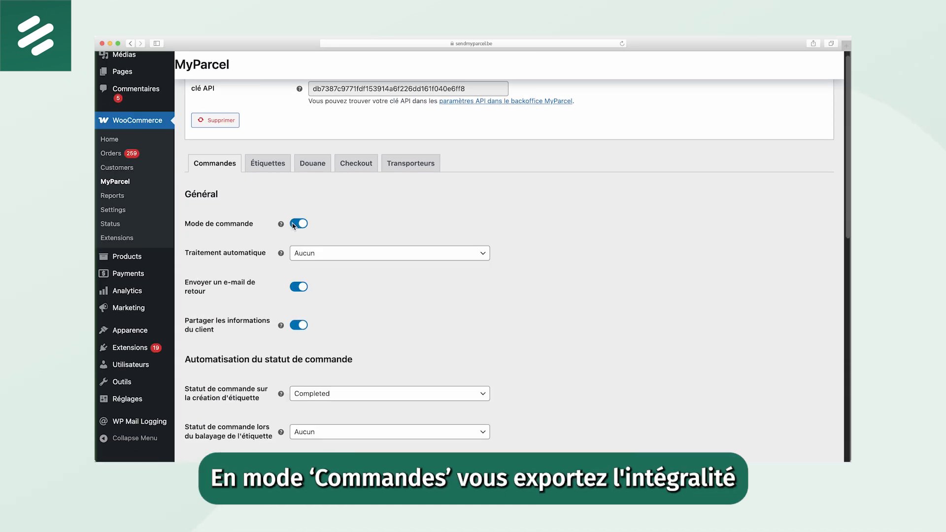
pyautogui.scroll(-3, 547, 223)
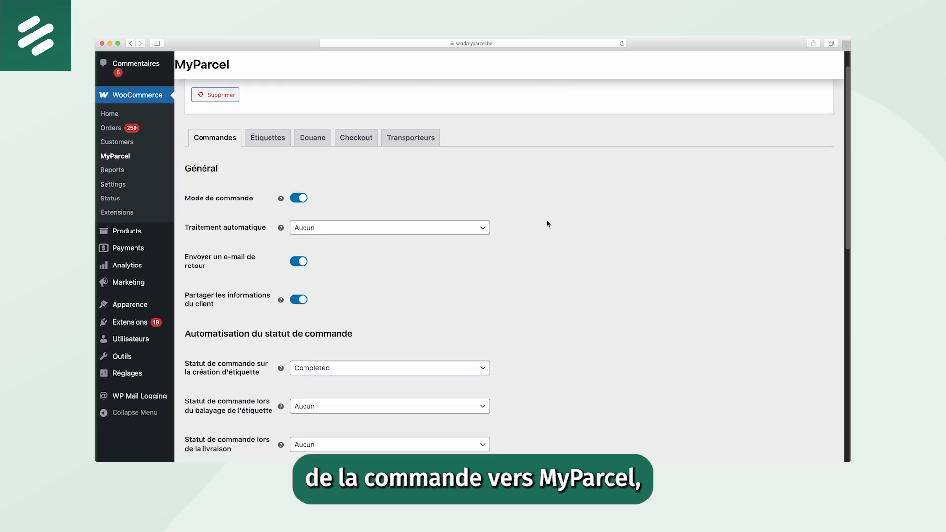
pyautogui.scroll(-1, 547, 223)
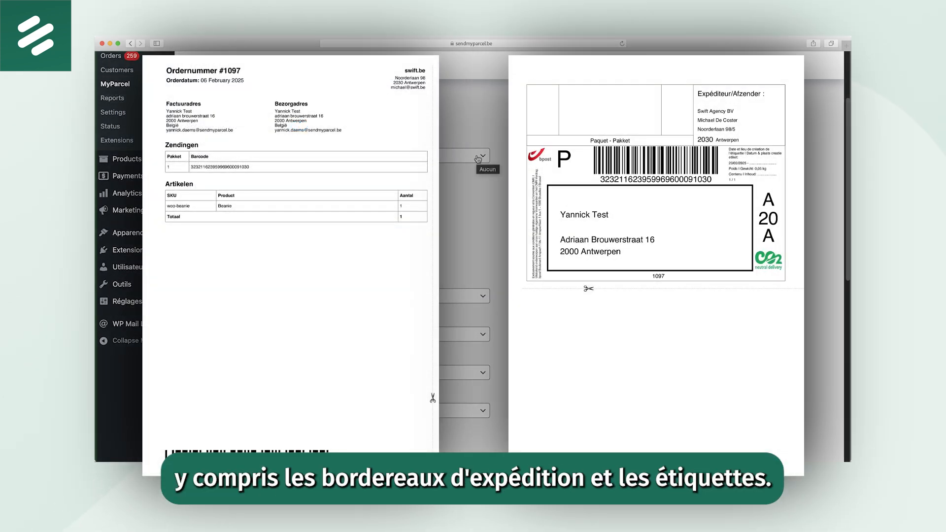
pyautogui.click(477, 158)
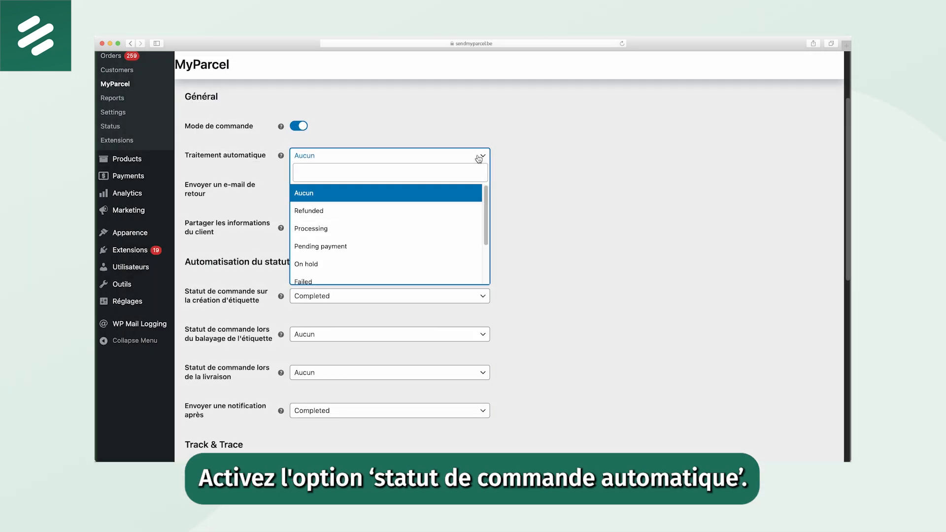
pyautogui.click(478, 158)
# Examine the order status automation choices for label creation, label scanning and delivery
pyautogui.scroll(-3, 528, 165)
pyautogui.scroll(-2, 529, 166)
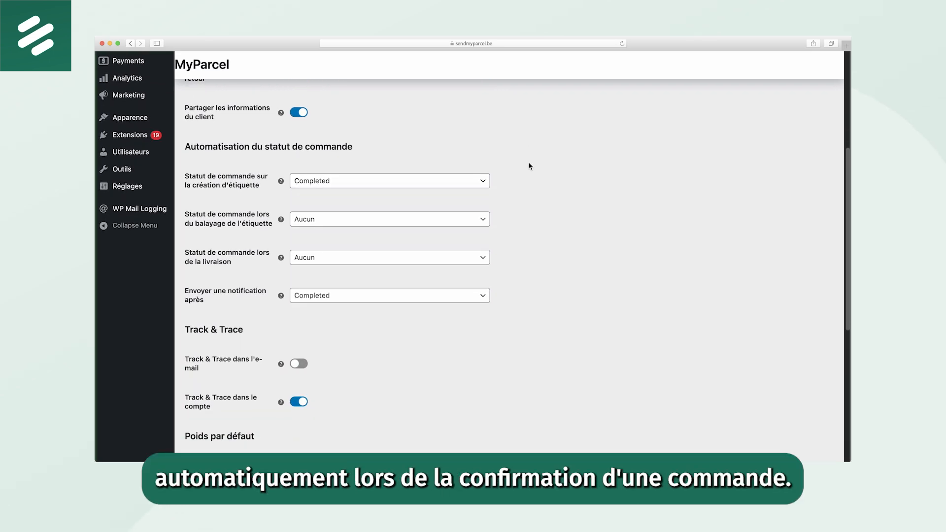
pyautogui.scroll(-1, 529, 167)
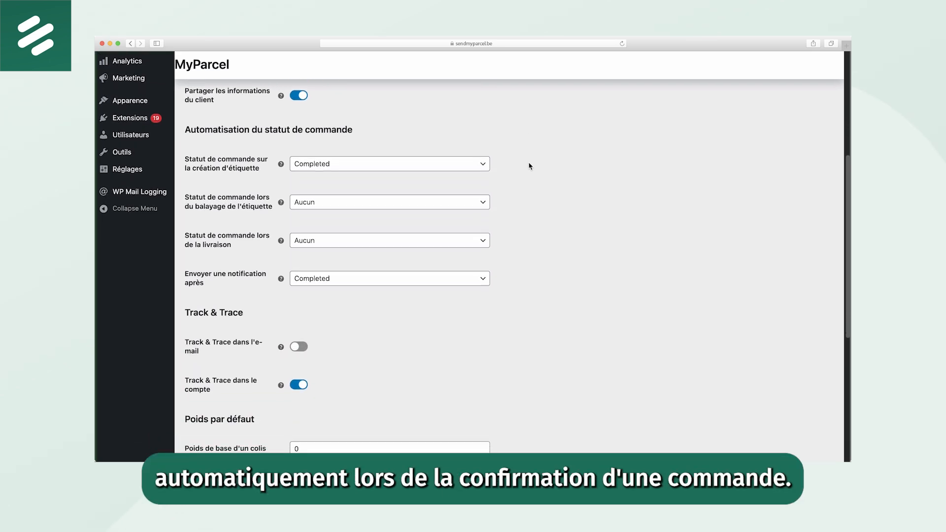
pyautogui.click(481, 169)
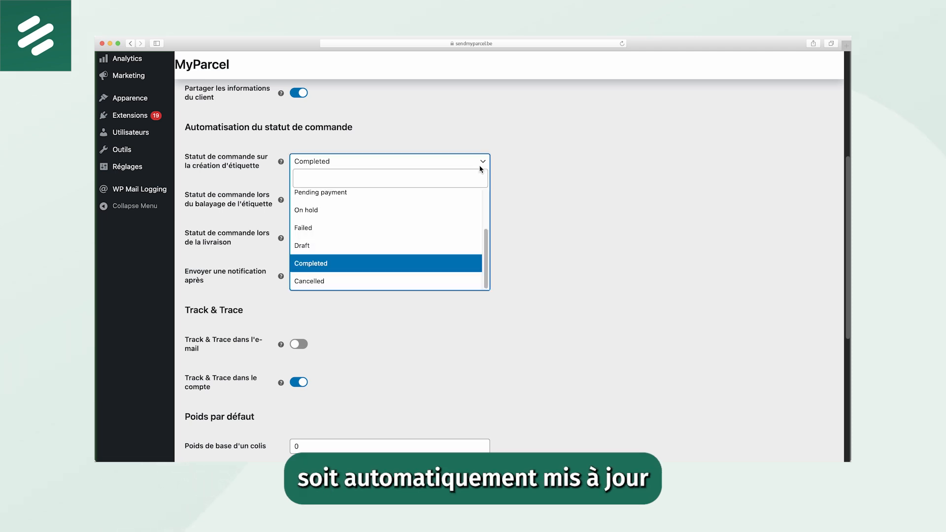
pyautogui.click(483, 164)
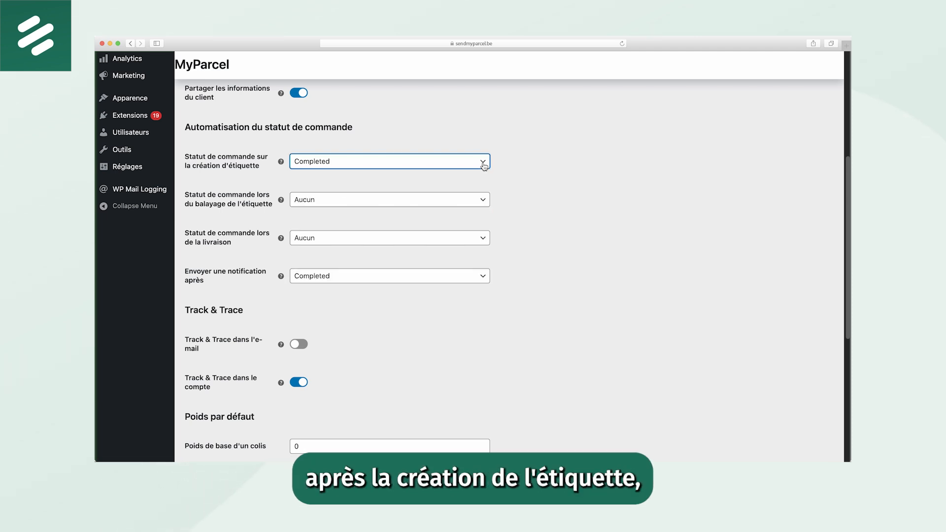
pyautogui.click(484, 201)
pyautogui.click(484, 201)
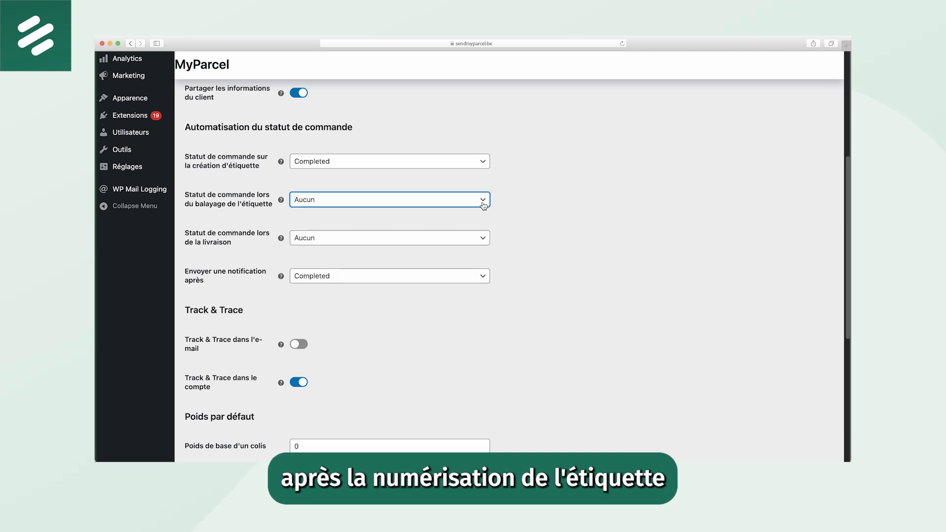
pyautogui.click(480, 242)
pyautogui.click(482, 240)
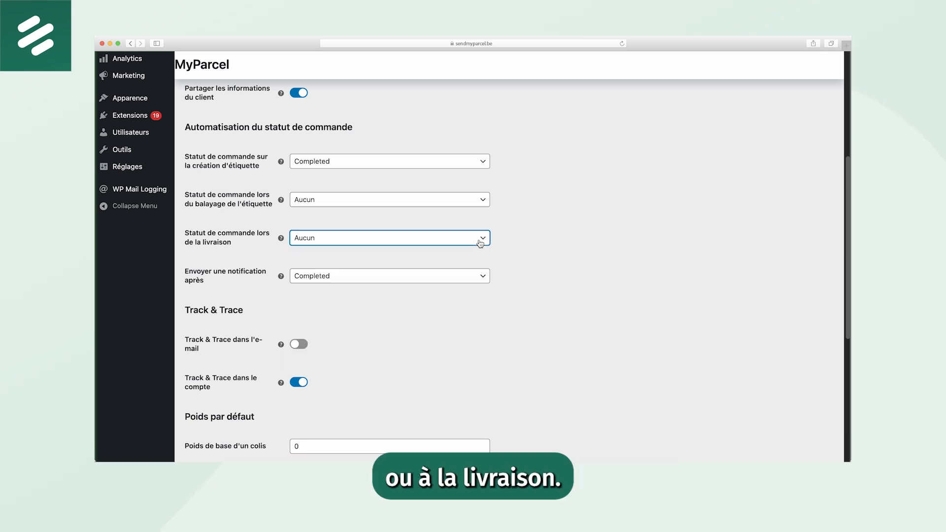
# Review the label settings, including the description variables, immediate printing, label output, format and A4 positions
pyautogui.scroll(10, 354, 222)
pyautogui.click(267, 213)
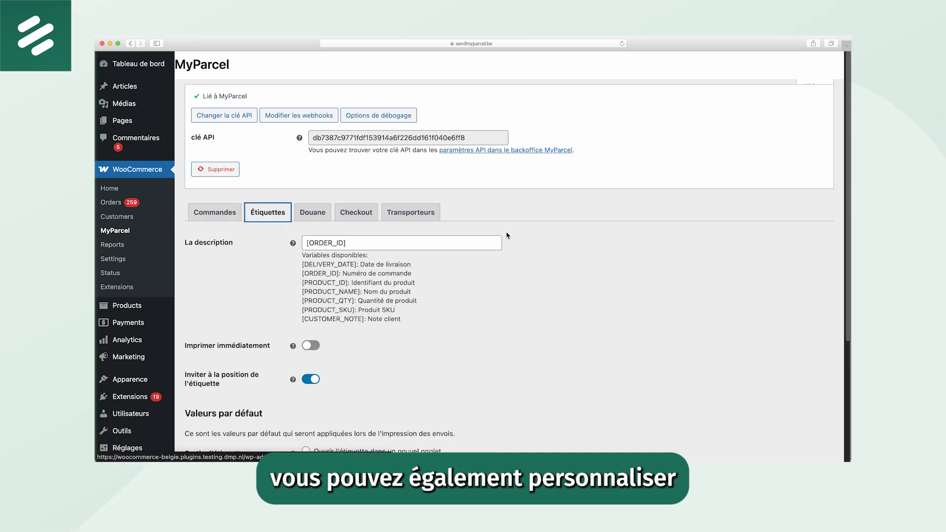
pyautogui.scroll(-5, 569, 240)
pyautogui.scroll(-1, 569, 241)
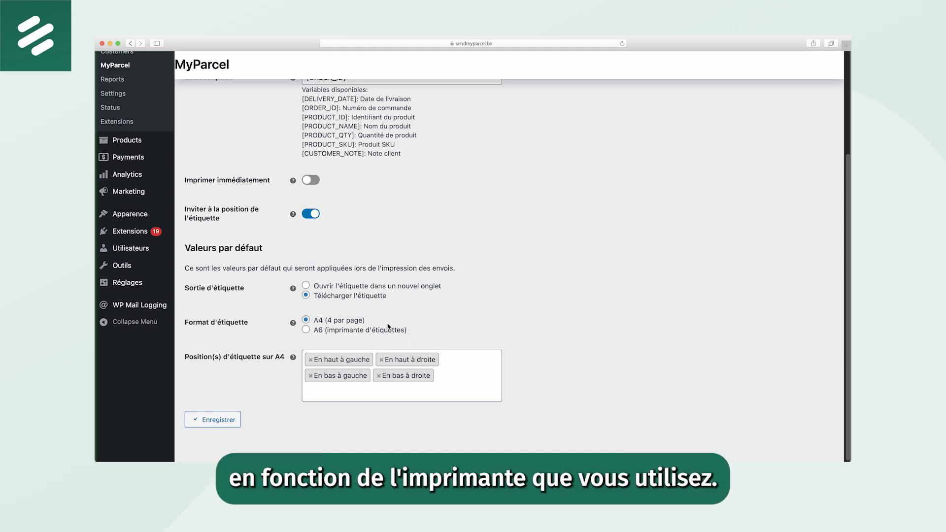
pyautogui.scroll(5, 389, 327)
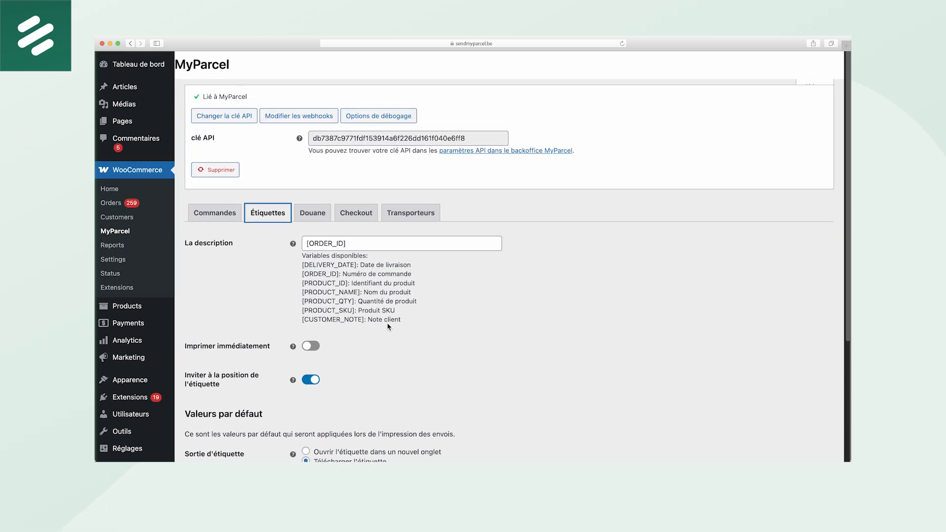
# Review the customs settings for parcel contents, customs code and country of origin
pyautogui.click(316, 221)
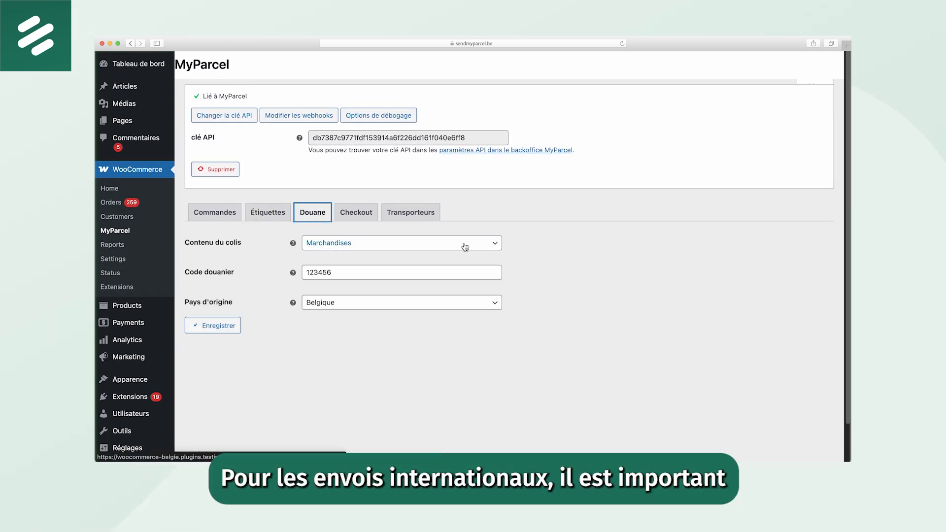
pyautogui.scroll(-2, 583, 261)
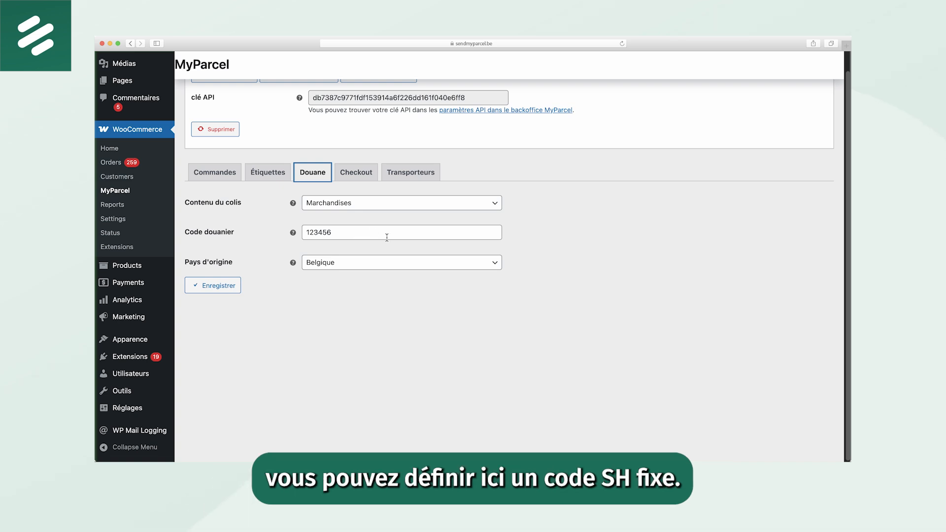
pyautogui.click(543, 258)
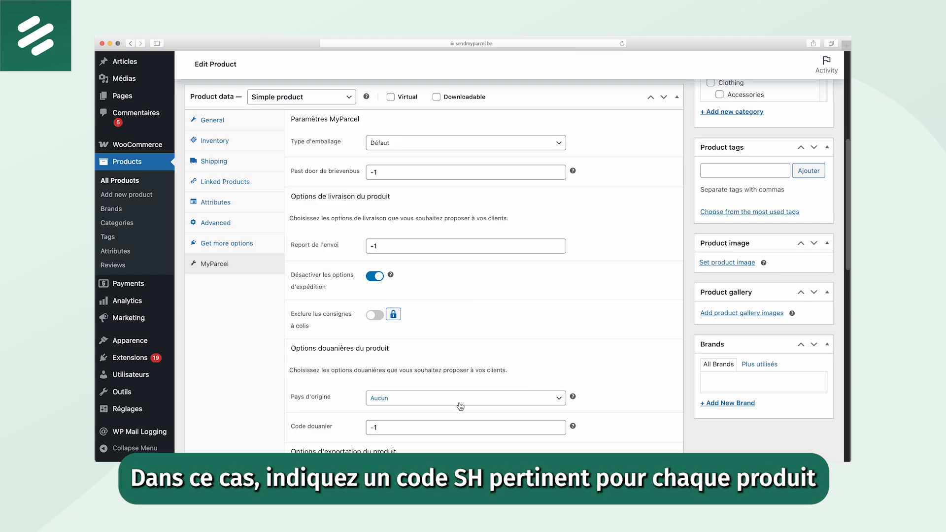
# Set the customs code (Code douanier) in the product's MyParcel customs options to 98765
pyautogui.moveTo(406, 428); pyautogui.dragTo(362, 433)
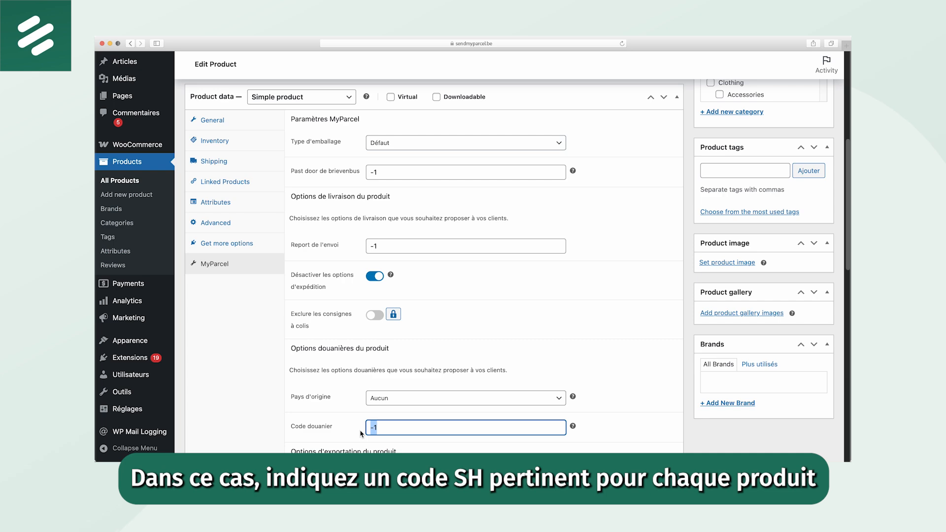
pyautogui.write('98765')
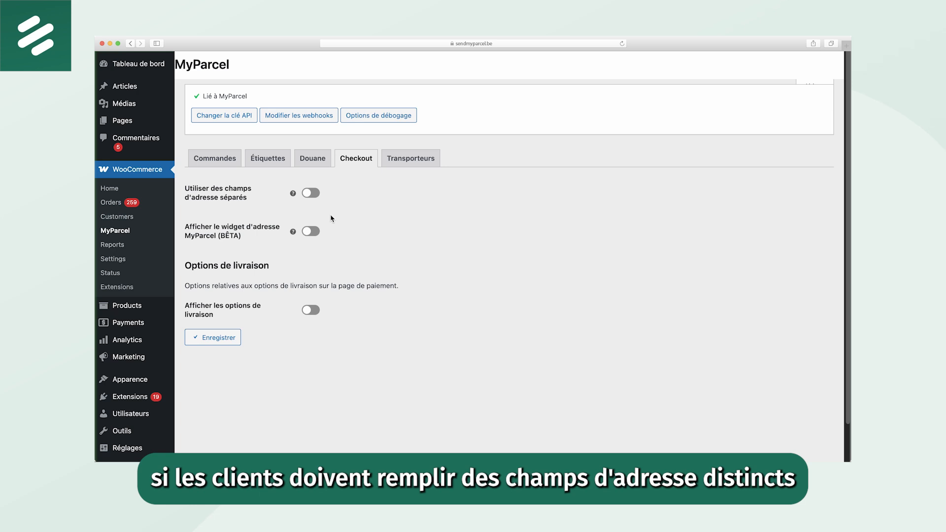
# Enable the display of delivery options (Afficher les options de livraison) in the checkout settings and look through its additional settings
pyautogui.click(310, 193)
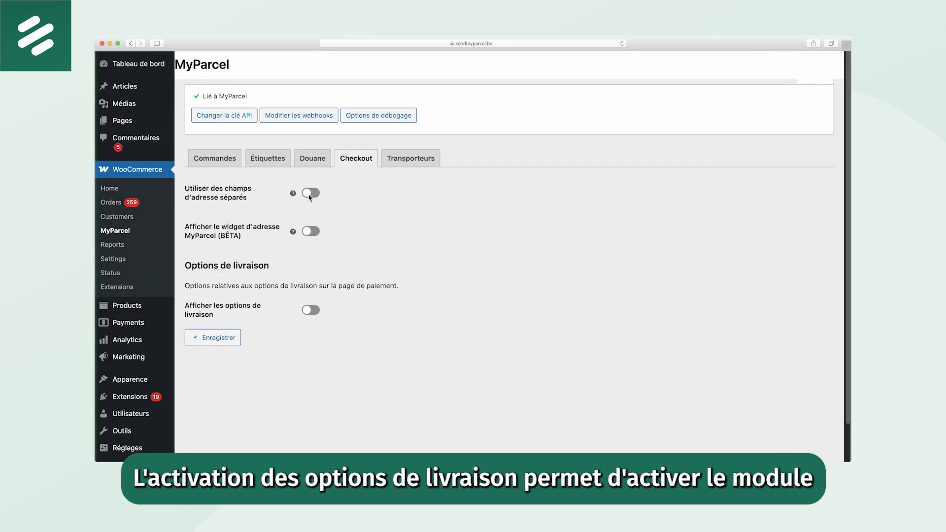
pyautogui.scroll(-1, 309, 197)
pyautogui.click(313, 301)
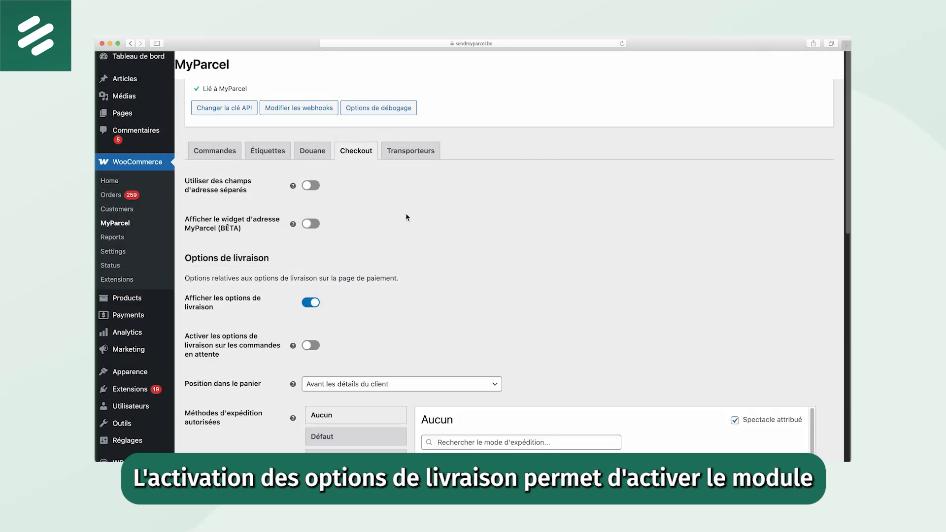
pyautogui.scroll(-5, 405, 218)
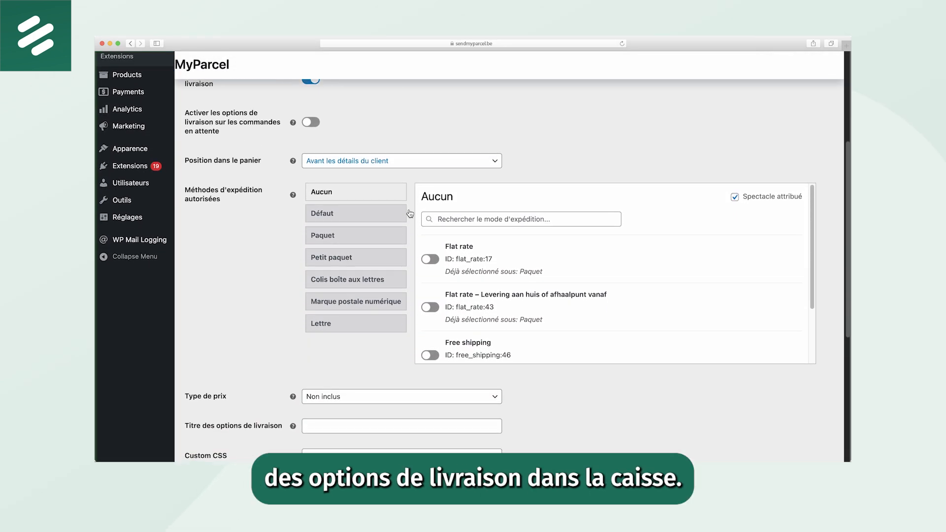
pyautogui.scroll(1, 410, 214)
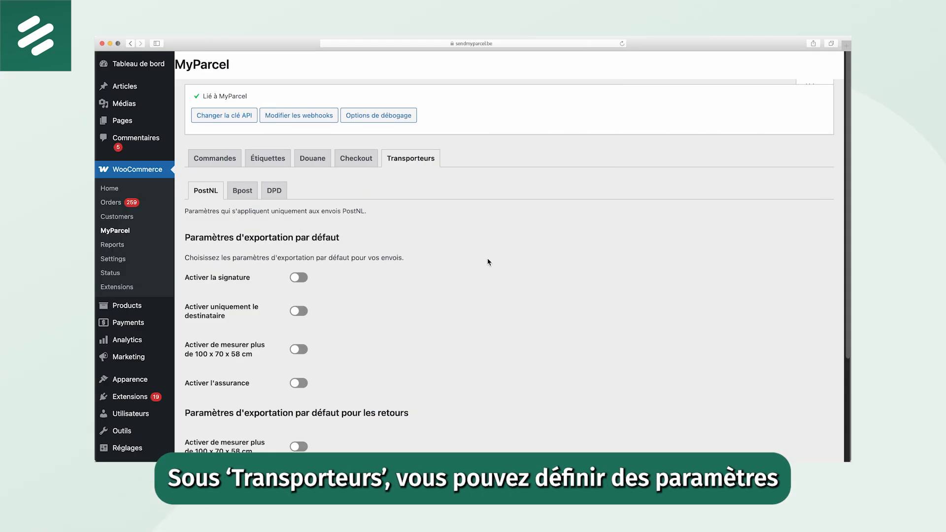
# Enable signature and insurance in the default export settings for PostNL shipments
pyautogui.scroll(-2, 369, 257)
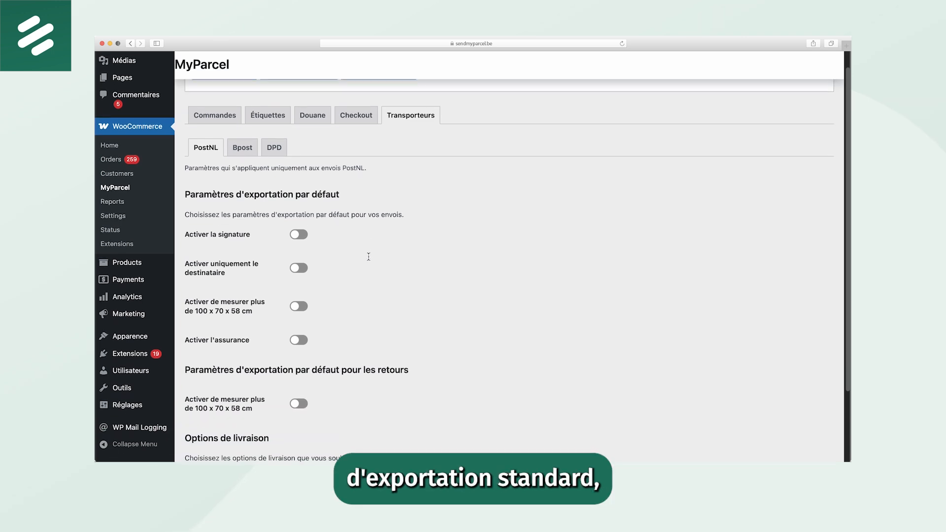
pyautogui.click(300, 224)
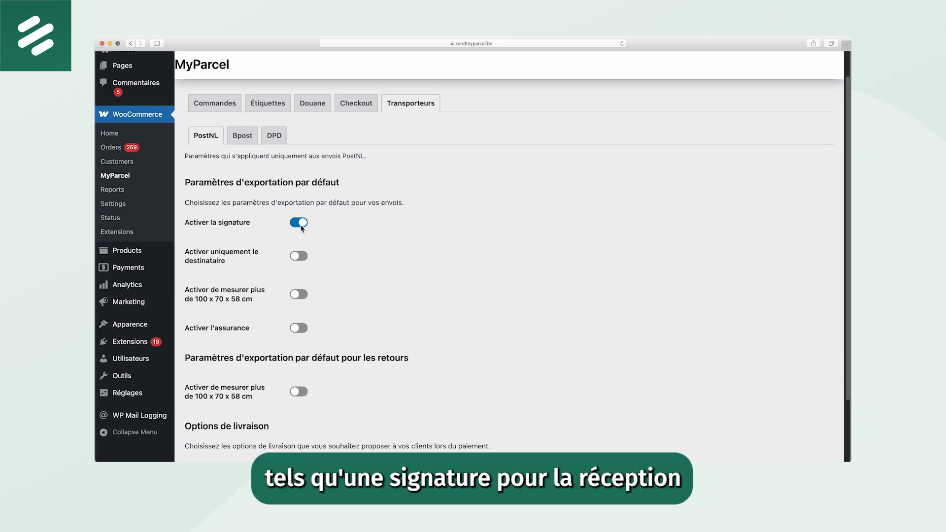
pyautogui.scroll(-3, 303, 246)
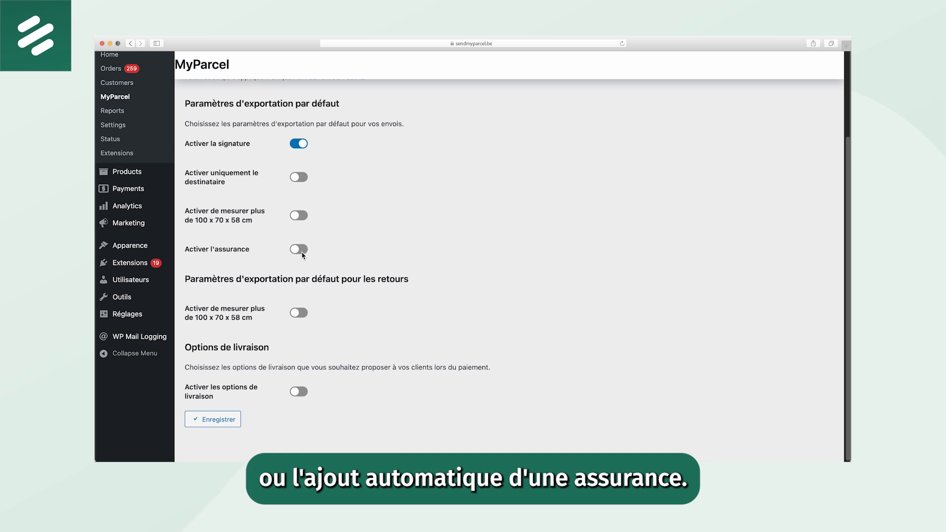
pyautogui.click(302, 250)
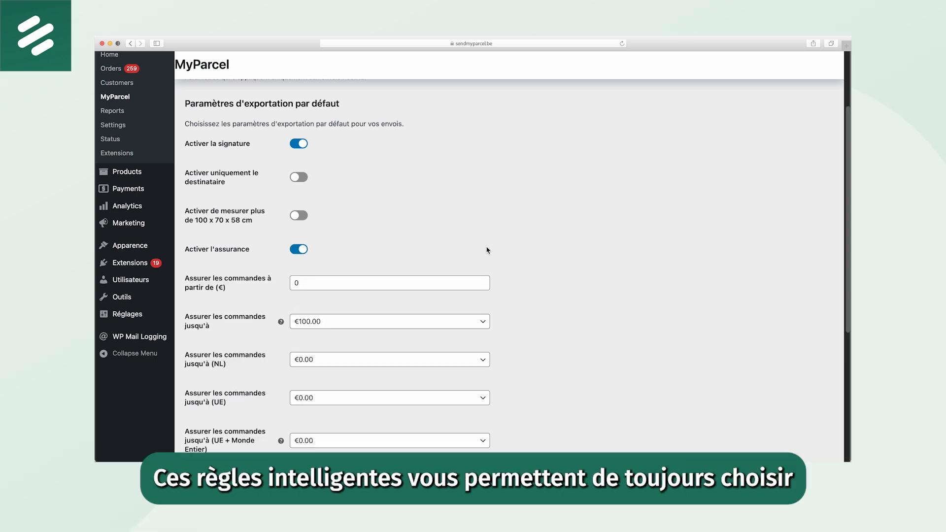
# Enable delivery options and home delivery (Activer la livraison à domicile) for the PostNL carrier
pyautogui.scroll(-2, 488, 249)
pyautogui.scroll(-8, 488, 250)
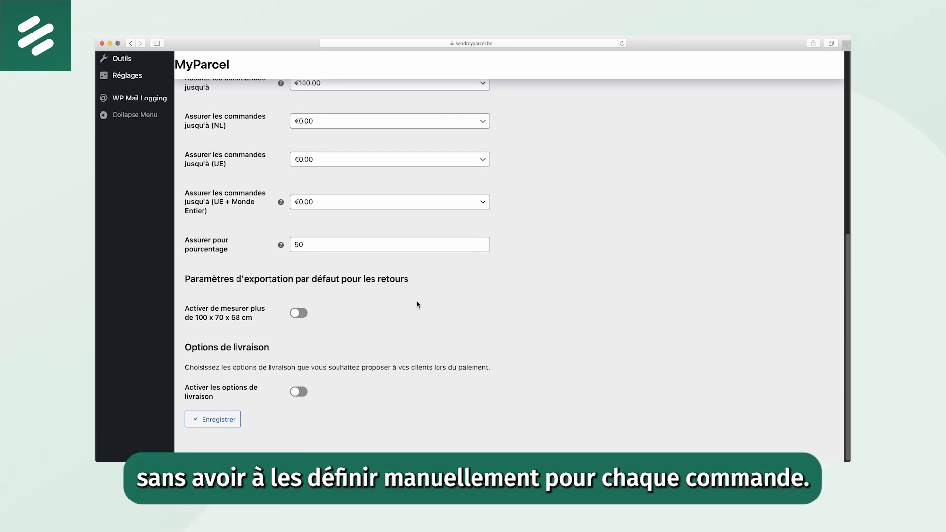
pyautogui.click(299, 393)
pyautogui.scroll(-4, 349, 372)
pyautogui.click(302, 355)
# Review PostNL's home delivery settings for default parcel type, delivery window, processing time, shipping days with closing times, and delivery moments
pyautogui.scroll(-3, 459, 303)
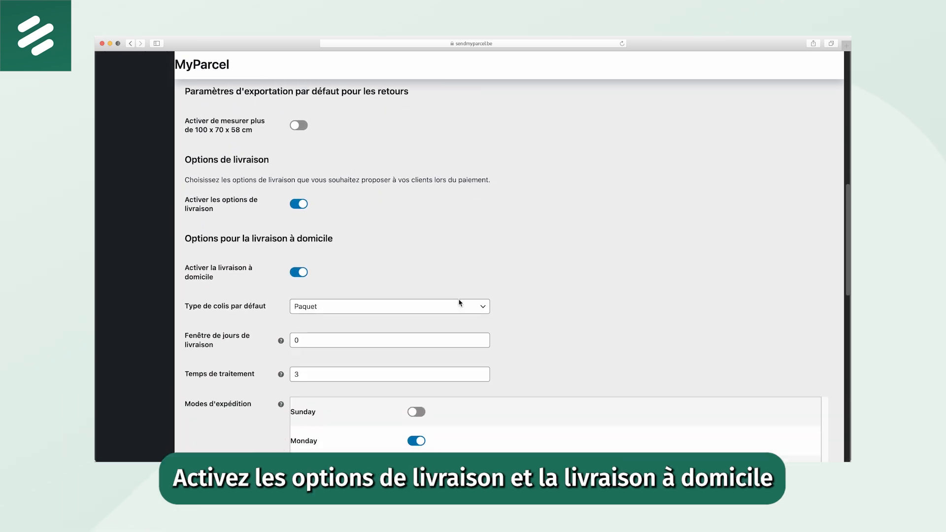
pyautogui.scroll(-7, 459, 303)
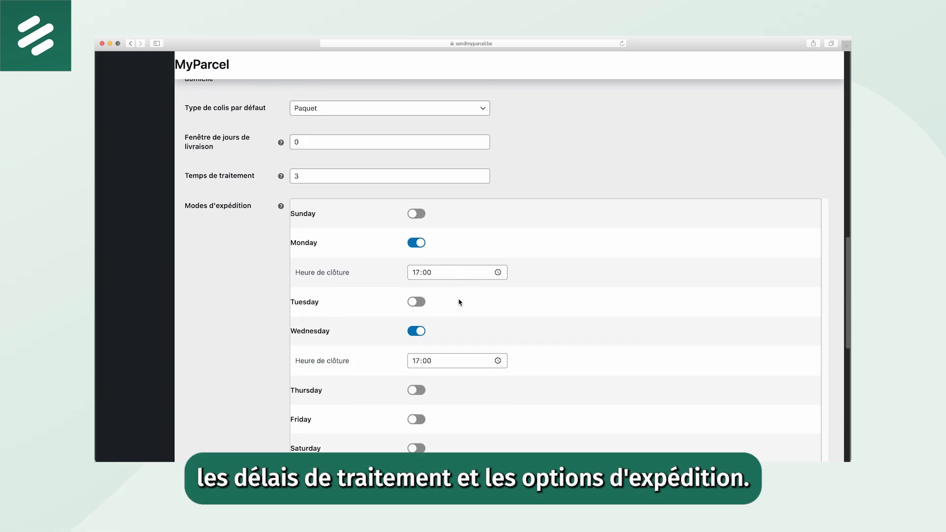
pyautogui.scroll(-1, 459, 302)
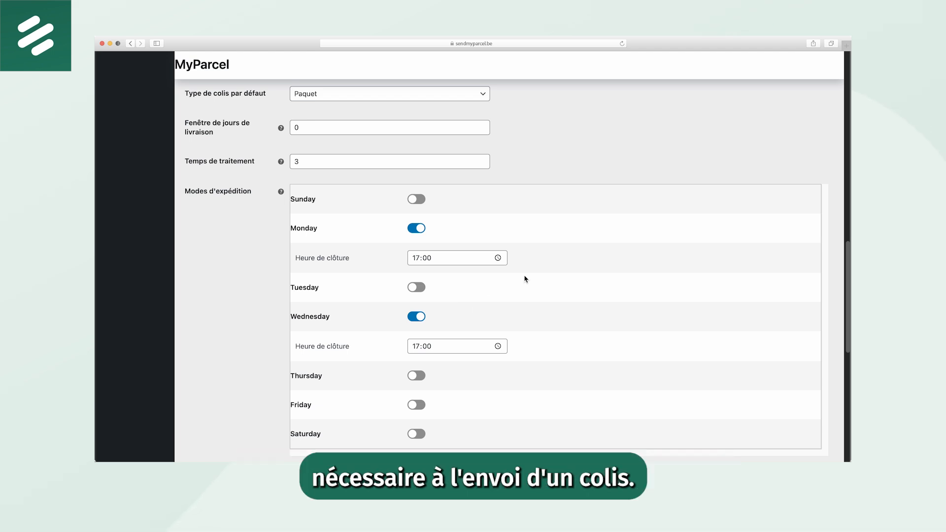
pyautogui.scroll(-3, 575, 264)
pyautogui.scroll(-1, 575, 265)
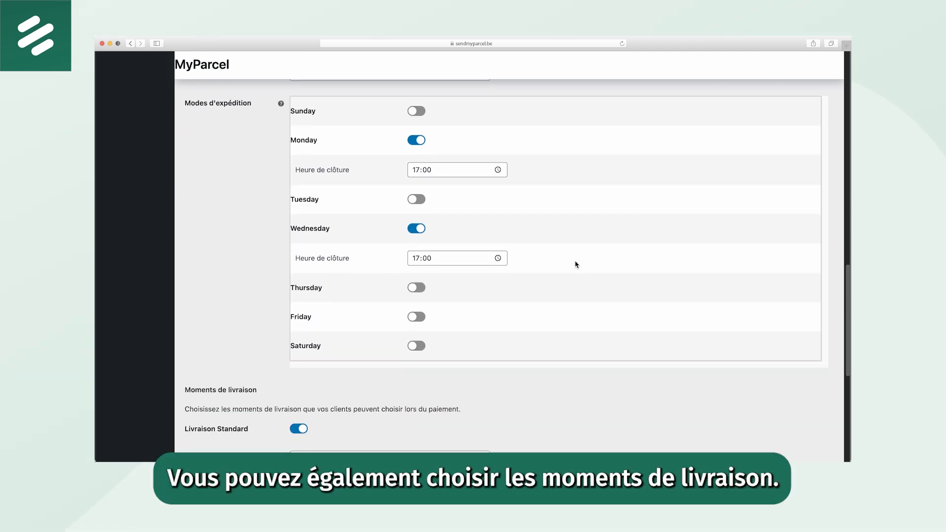
pyautogui.scroll(-6, 575, 265)
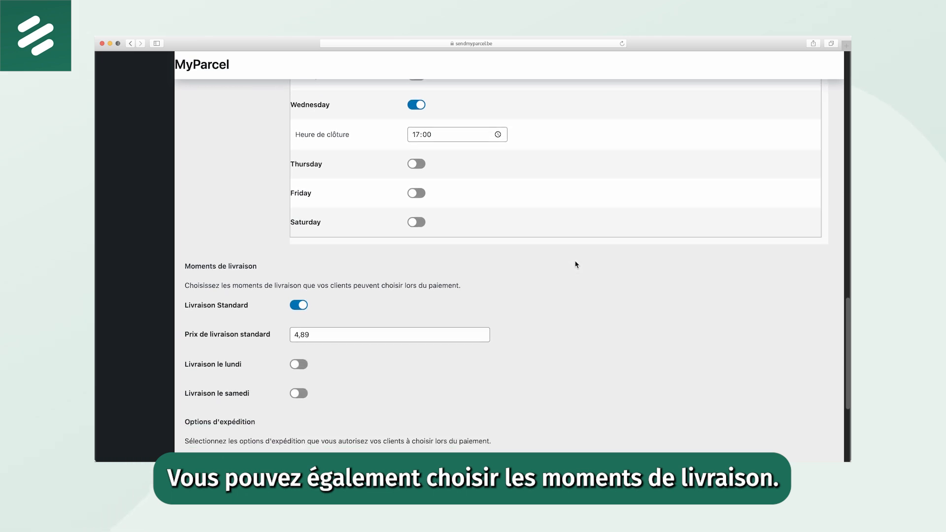
# Review PostNL's standard delivery price, shipment options and collection point settings, and save the carrier settings
pyautogui.scroll(-2, 575, 265)
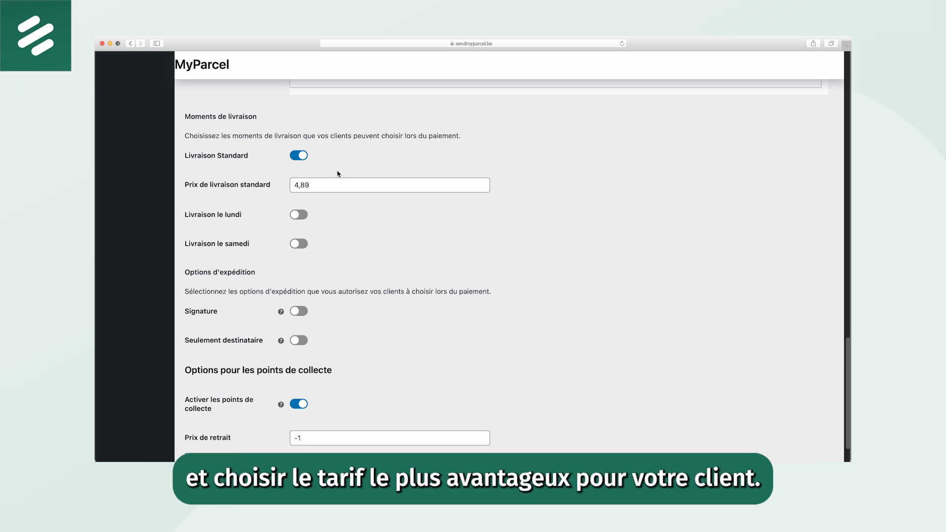
pyautogui.click(357, 184)
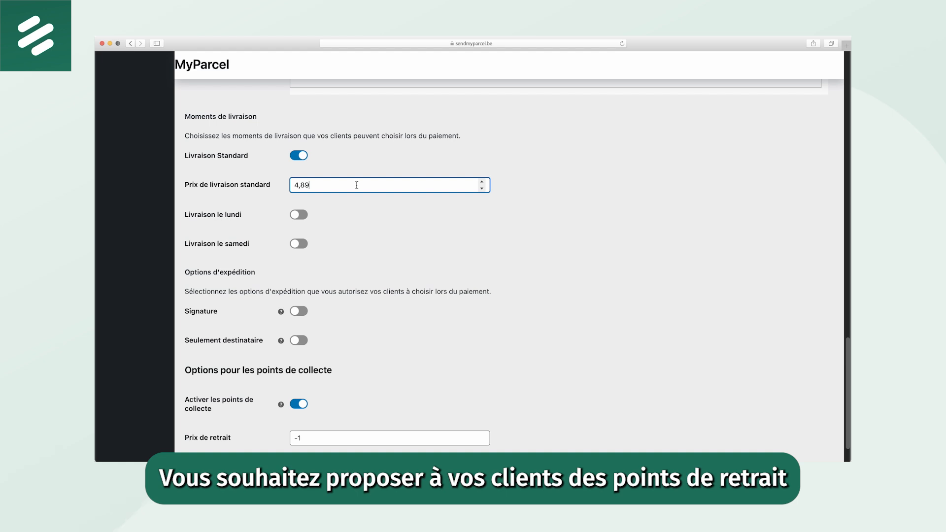
pyautogui.click(588, 254)
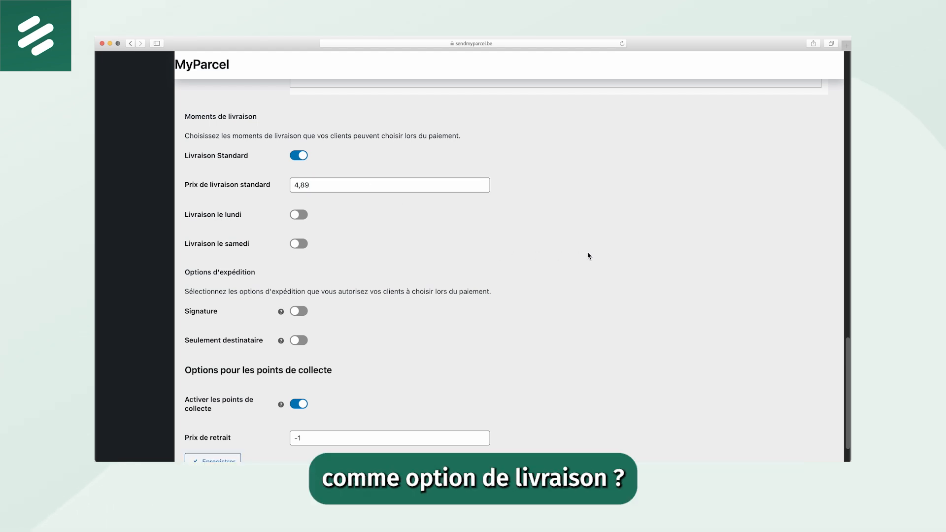
pyautogui.scroll(-2, 568, 255)
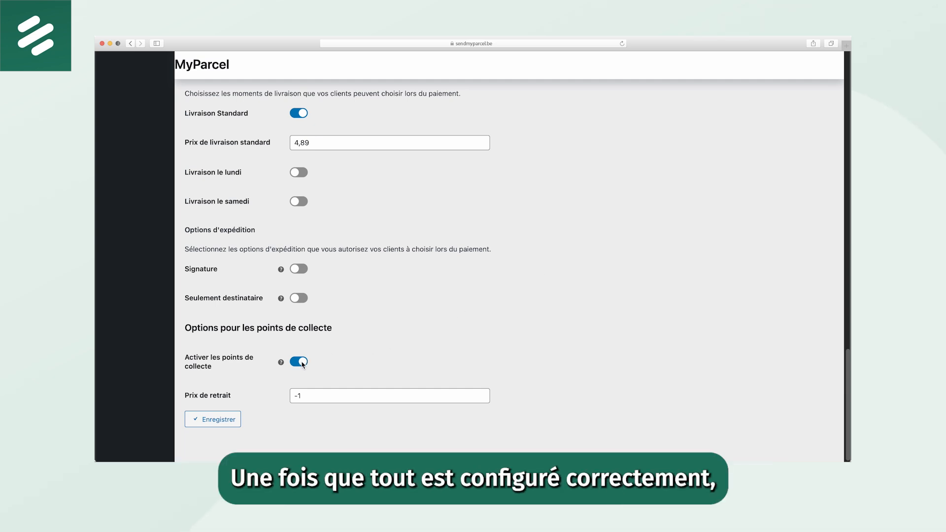
pyautogui.click(235, 420)
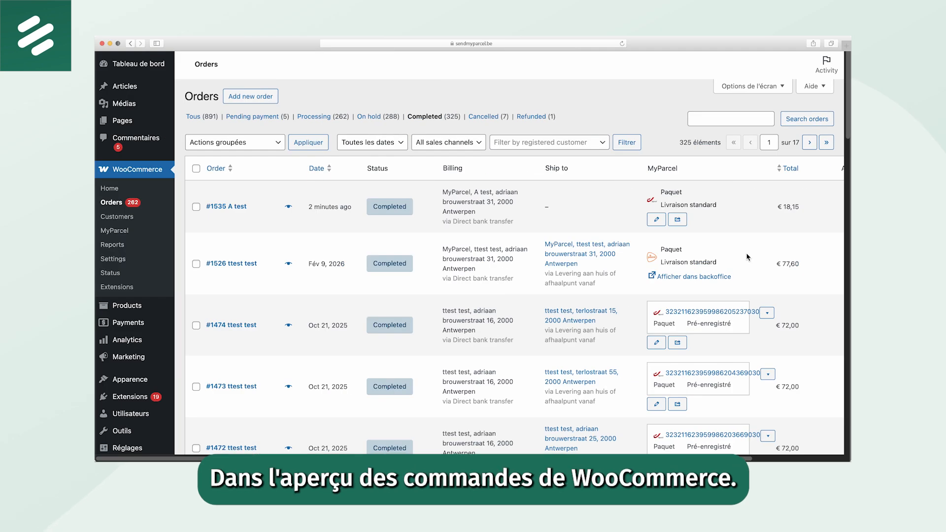
# Examine the label actions of the third listed order and the shipment options (Options d'expédition) of the newest order
pyautogui.click(767, 313)
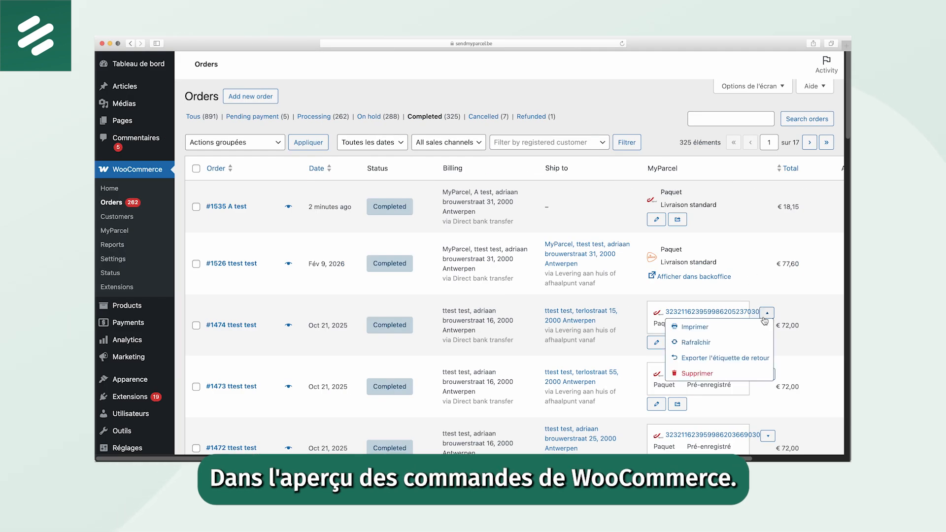
pyautogui.click(751, 327)
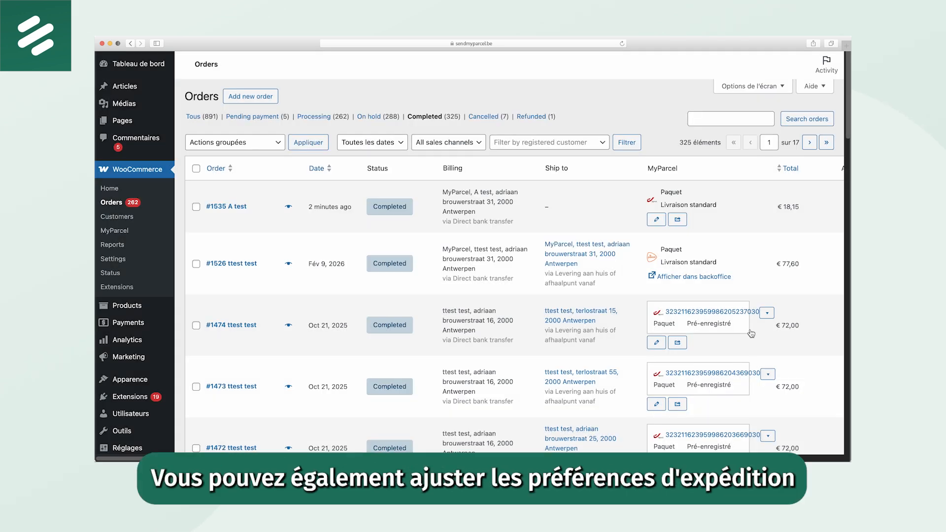
pyautogui.click(656, 220)
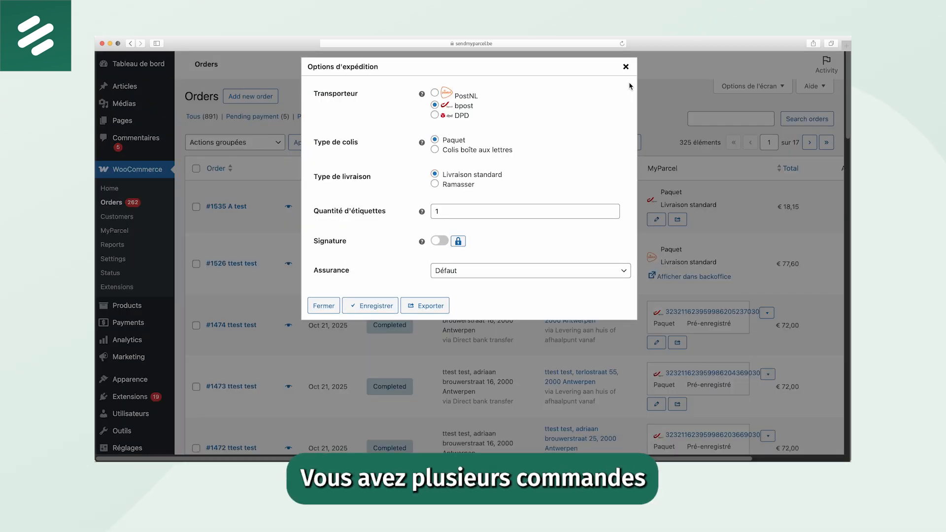
pyautogui.click(625, 67)
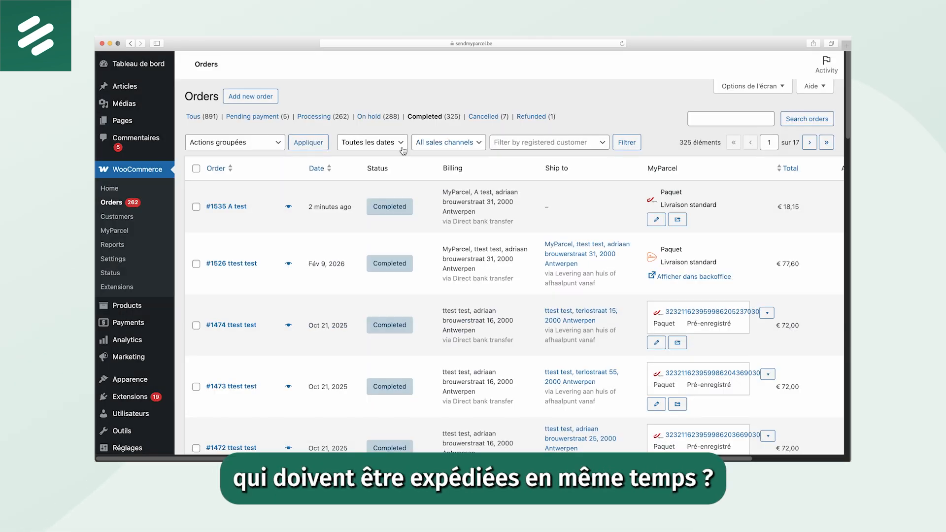
# Select the first three completed orders and open the list of available bulk actions (Actions groupées)
pyautogui.click(196, 207)
pyautogui.click(196, 263)
pyautogui.click(197, 325)
pyautogui.click(207, 143)
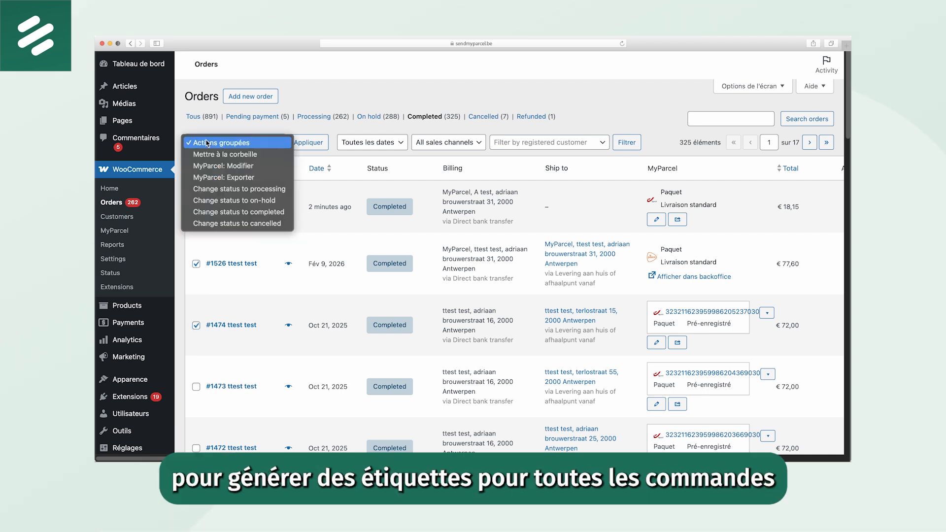